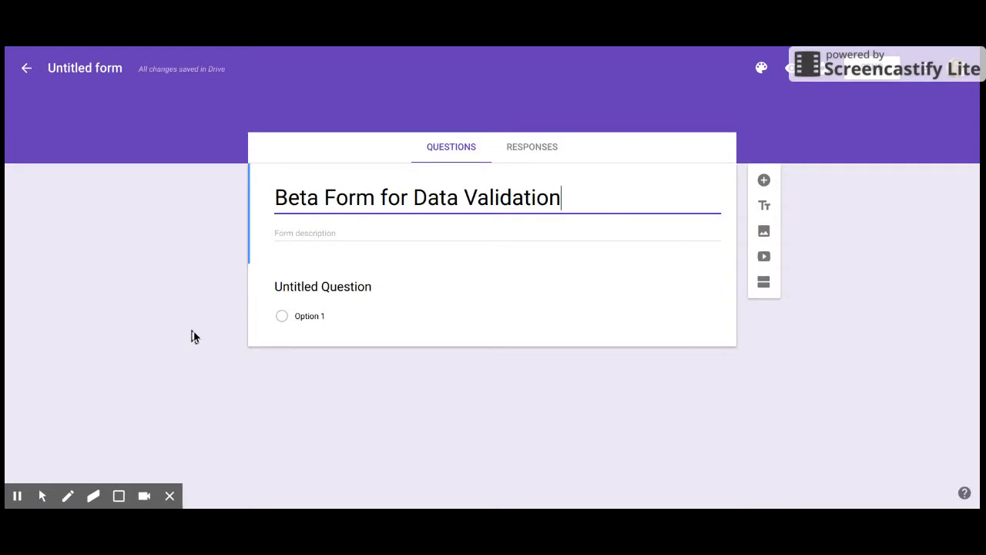
Step: Change the untitled question to the Short answer type and enable data validation for it
left_click(286, 292)
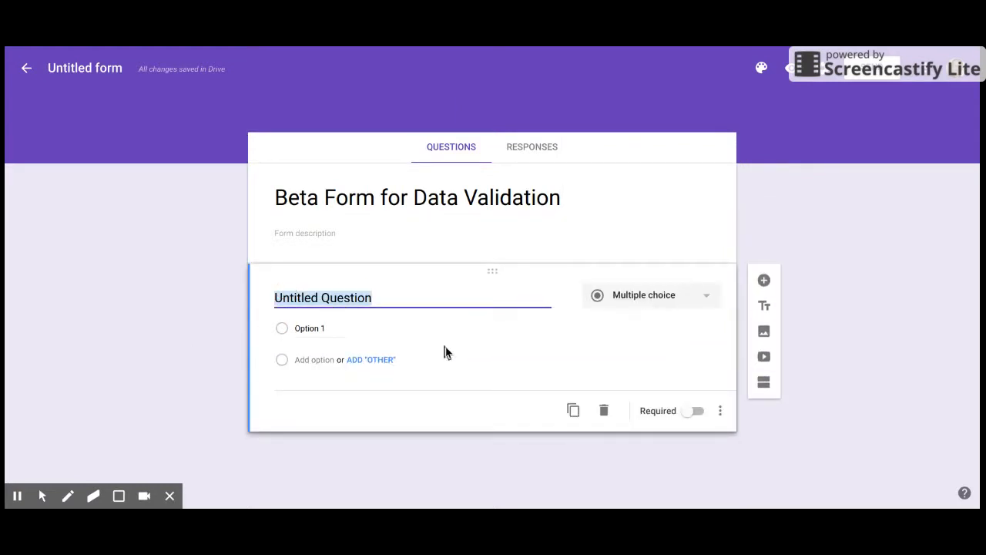
left_click(637, 297)
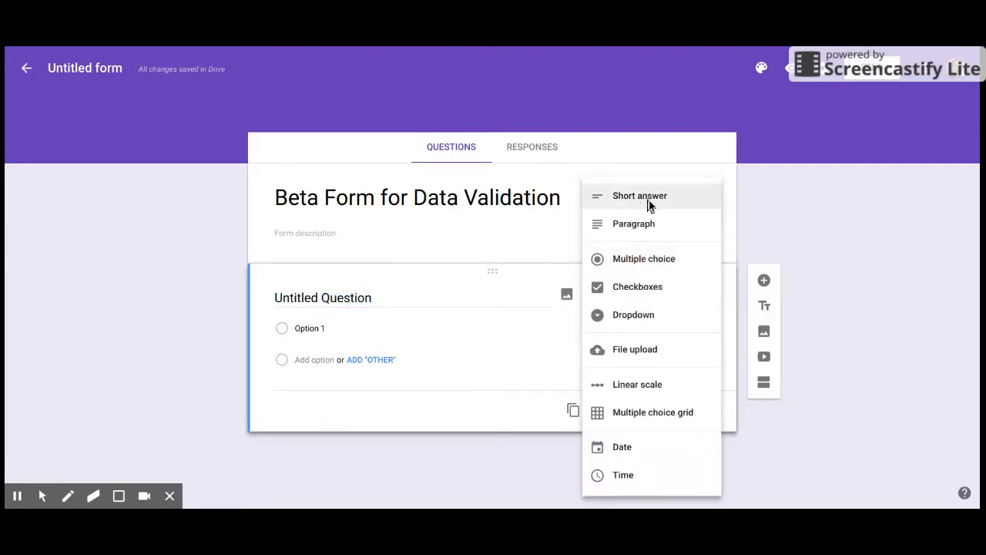
left_click(649, 202)
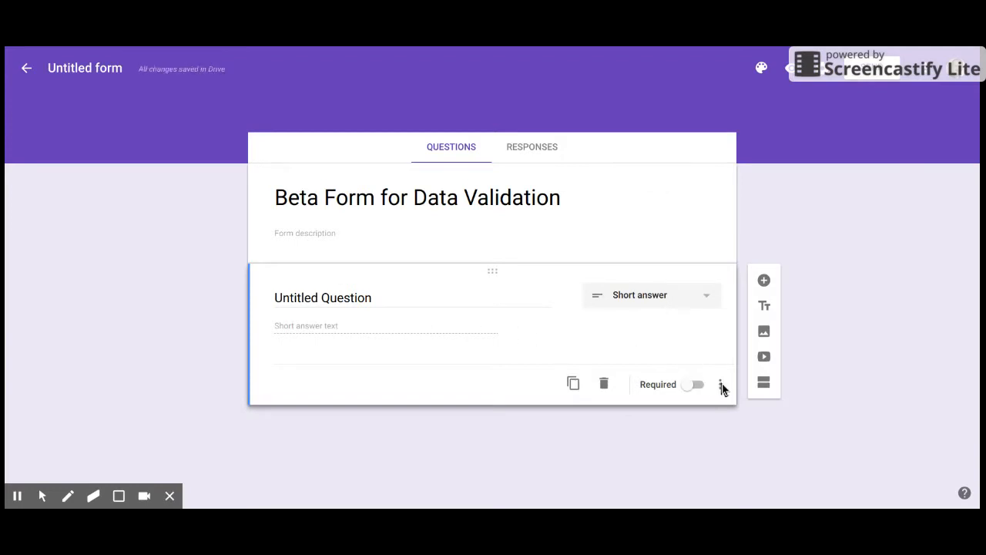
left_click(721, 386)
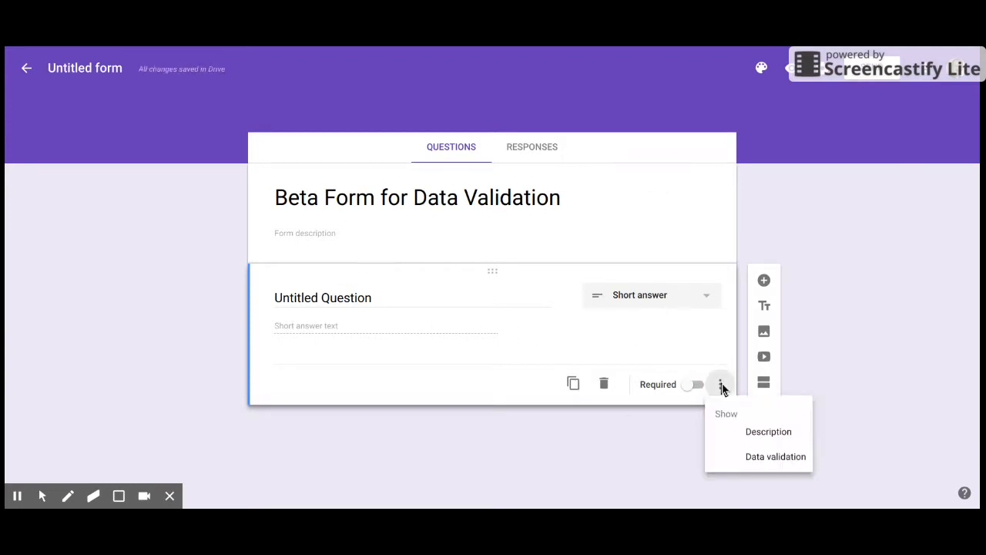
left_click(775, 461)
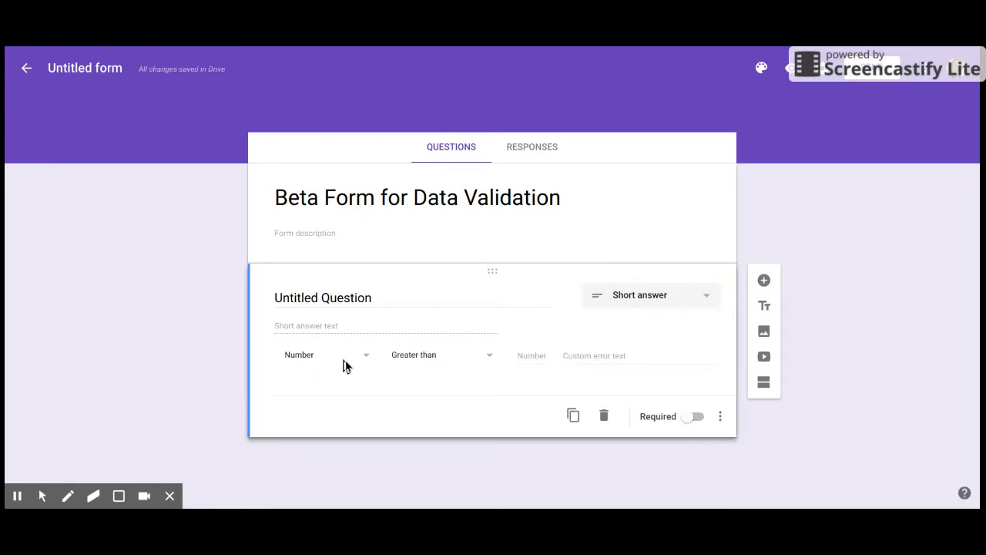
Step: Set the first question's validation rule to a number equal to 1234
left_click(415, 362)
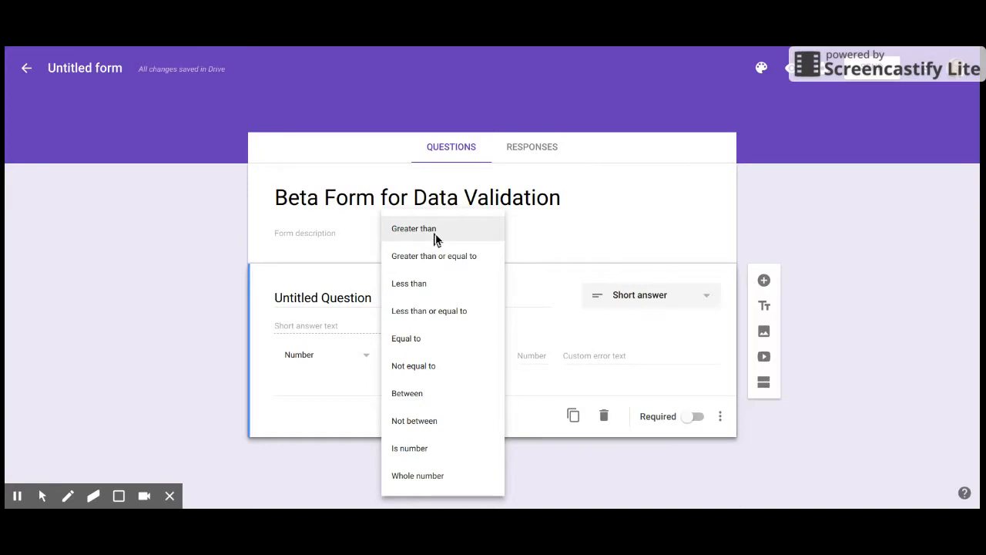
left_click(408, 338)
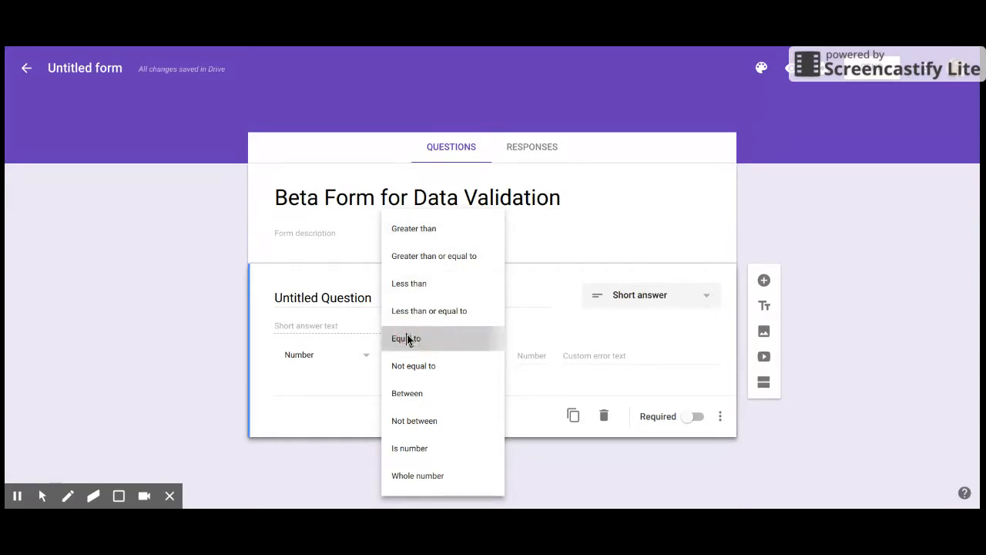
left_click(523, 359)
type("1234")
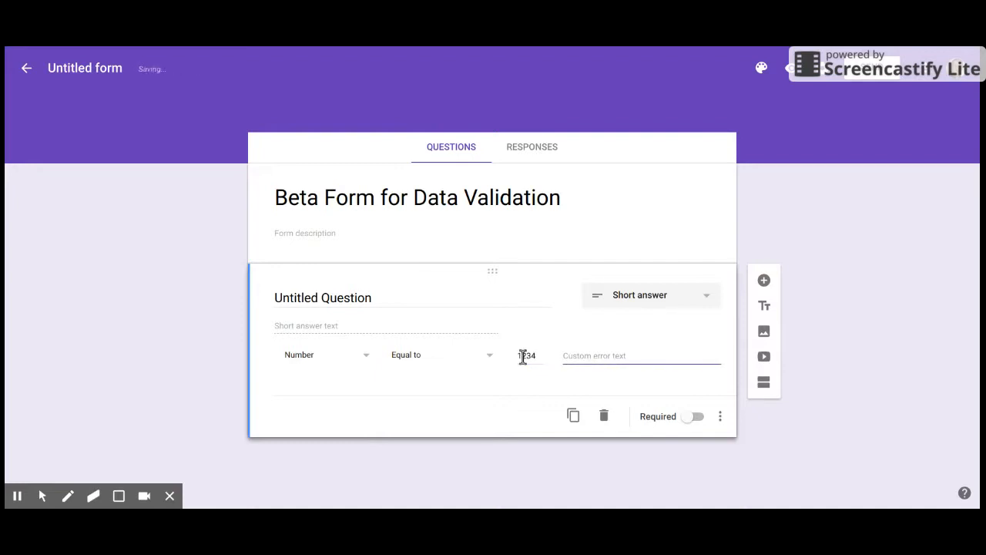
Step: Enter "Not correct, Try again" as the custom error text and make the first question required
type("I")
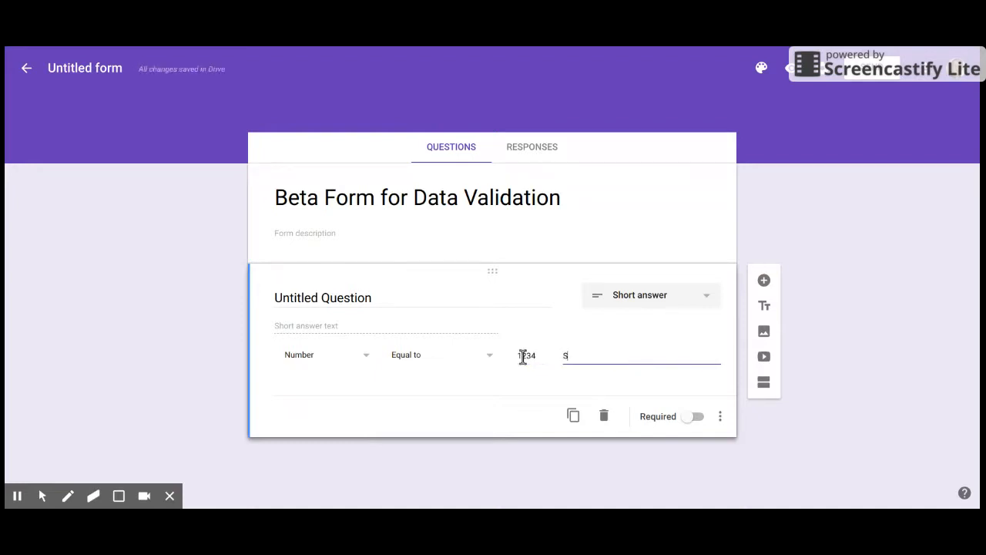
key("BackSpace")
type("Not o")
type("orrect, Try again")
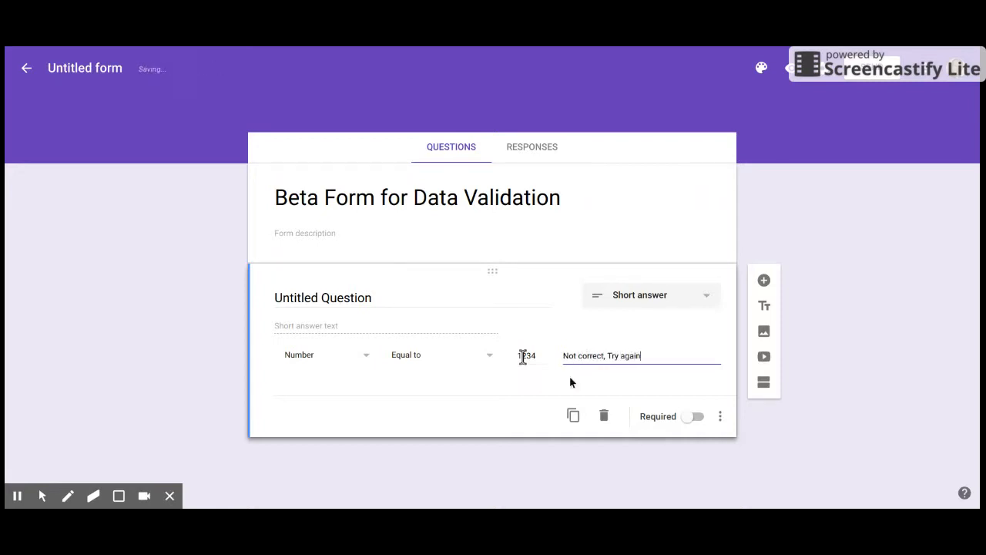
left_click(696, 420)
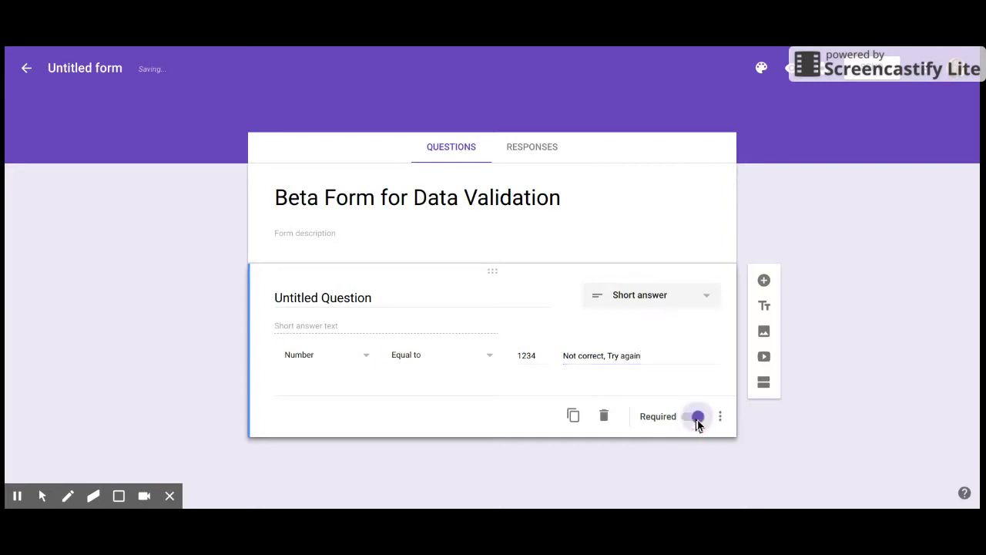
left_click(632, 457)
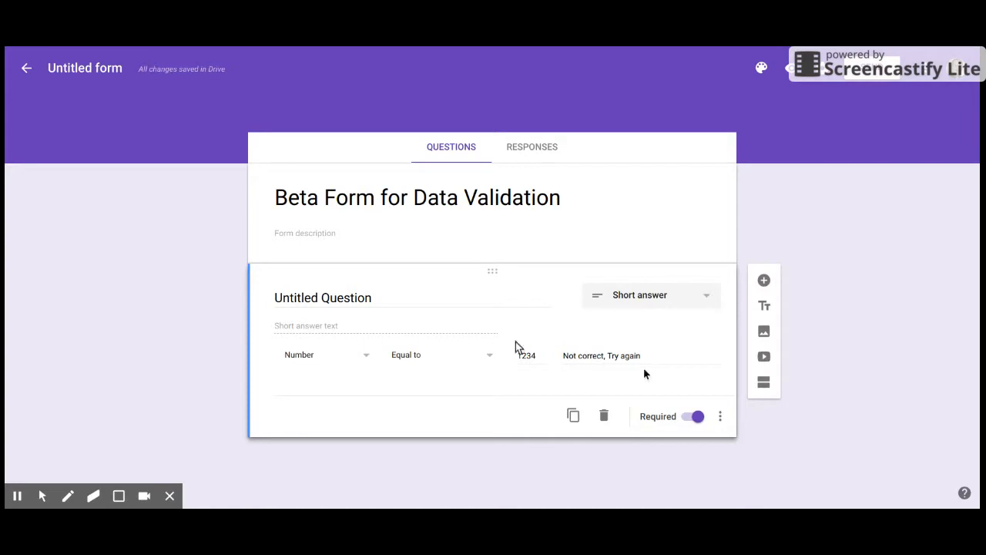
Step: Add a second section after the first question and clear its title
left_click(765, 384)
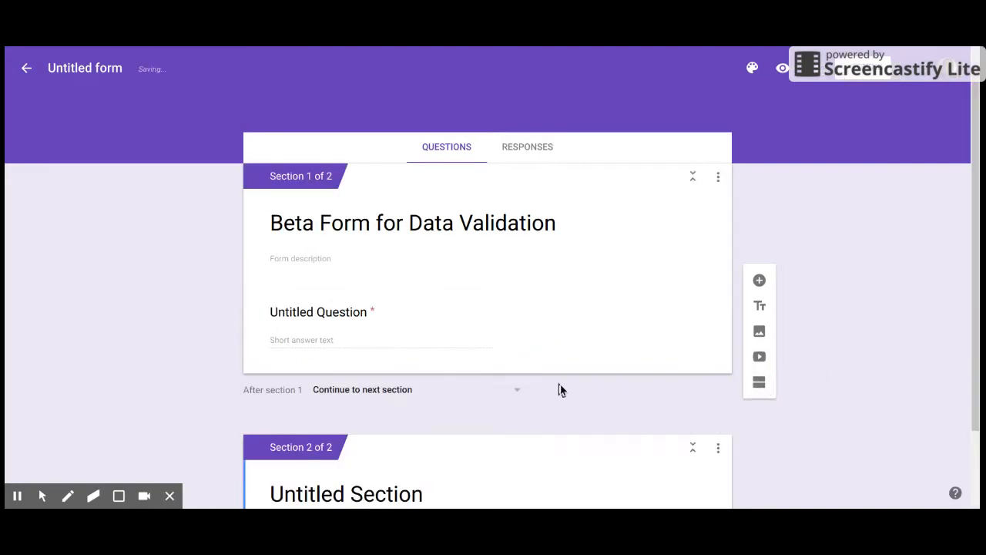
scroll(560, 391, "down", 1)
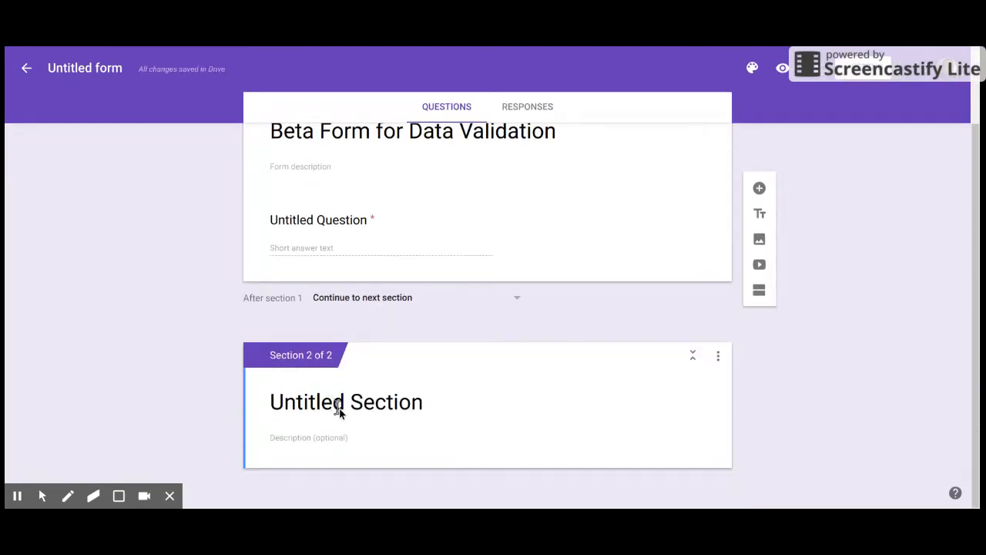
left_click(337, 407)
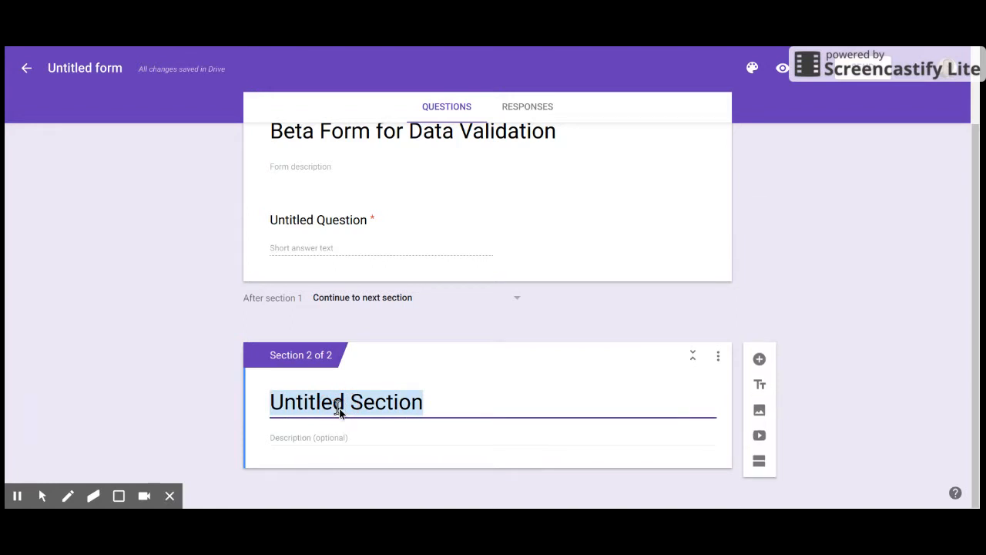
key("BackSpace")
left_click(176, 408)
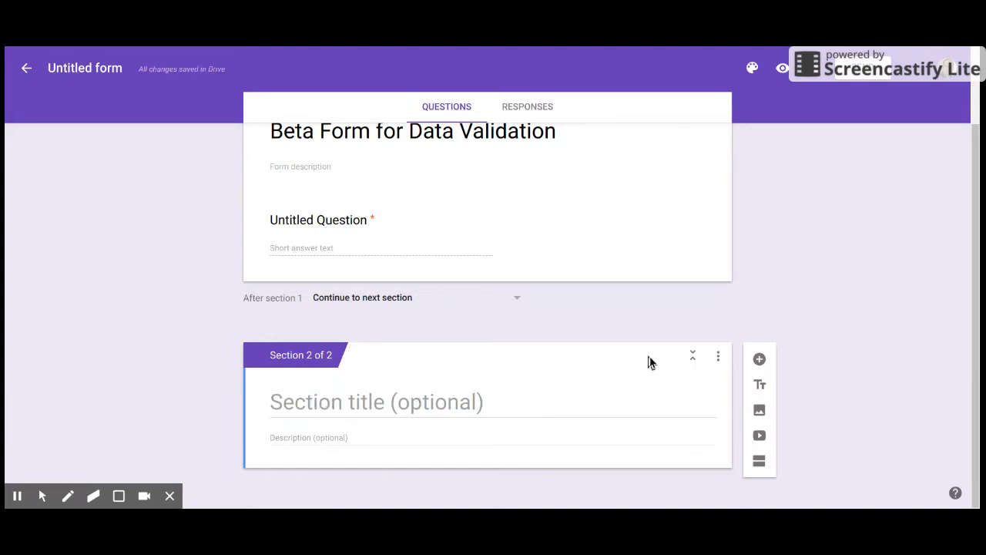
Step: Add a Short answer question to section 2 and enable data validation for it
left_click(759, 359)
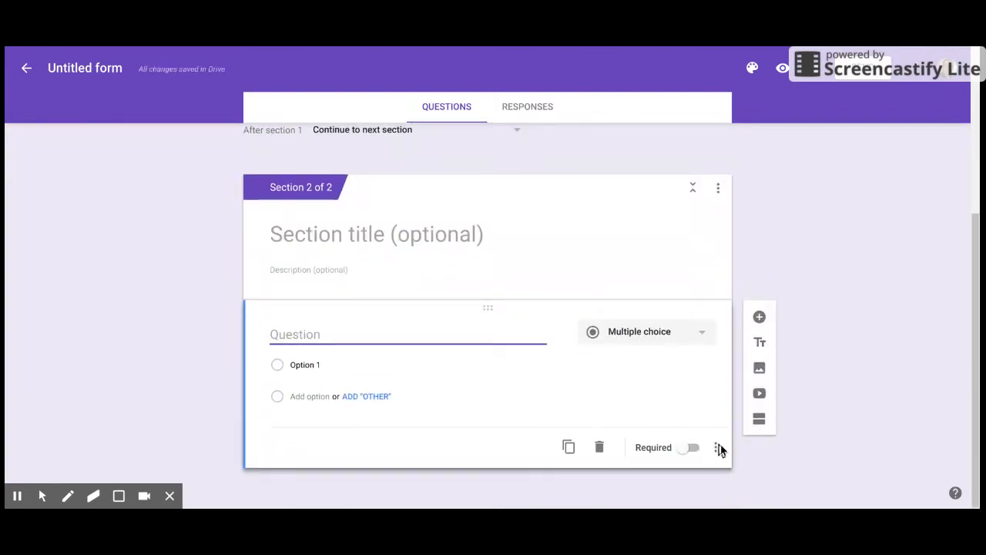
left_click(716, 448)
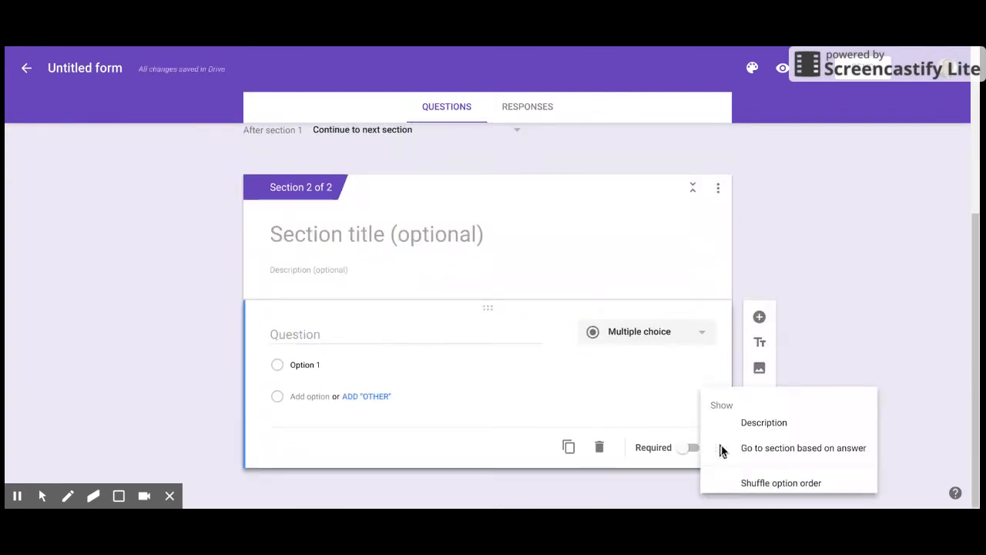
left_click(639, 320)
left_click(641, 331)
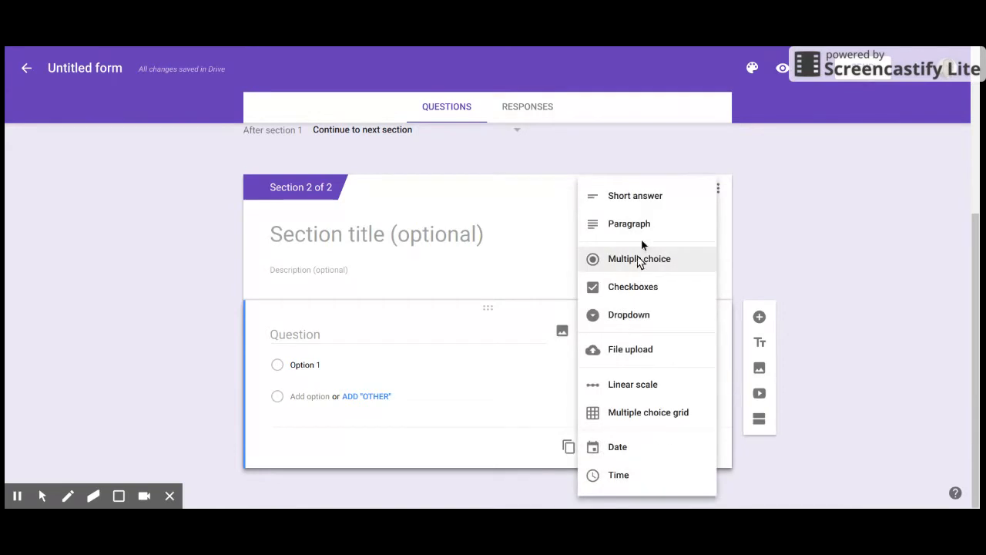
left_click(643, 199)
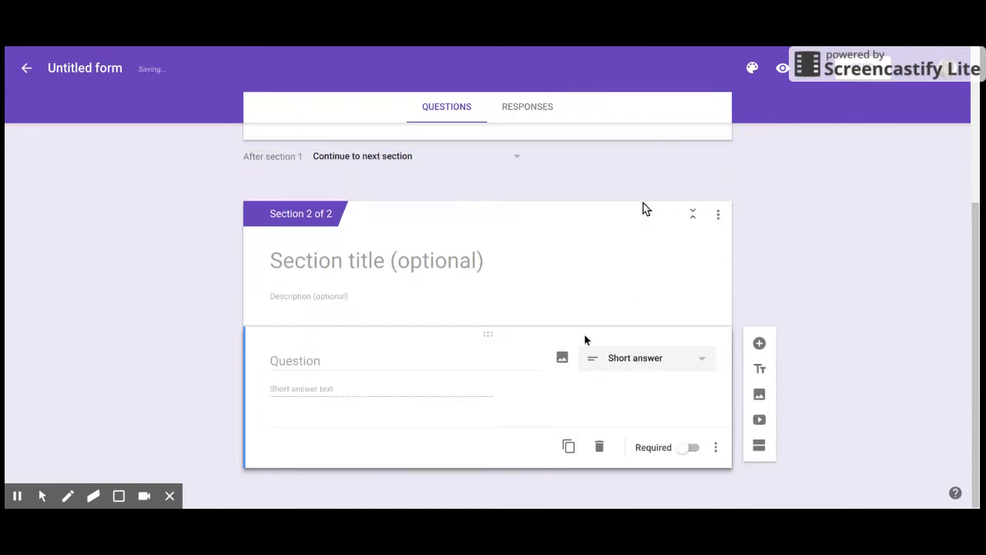
left_click(715, 448)
left_click(736, 472)
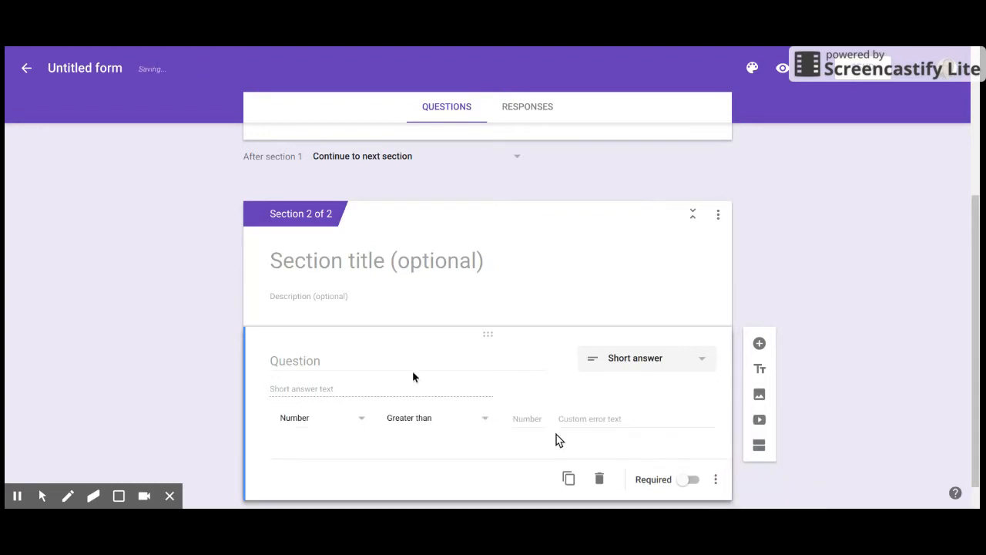
Step: Set the section 2 question's validation to a regular expression that matches, with the password as the pattern
left_click(362, 385)
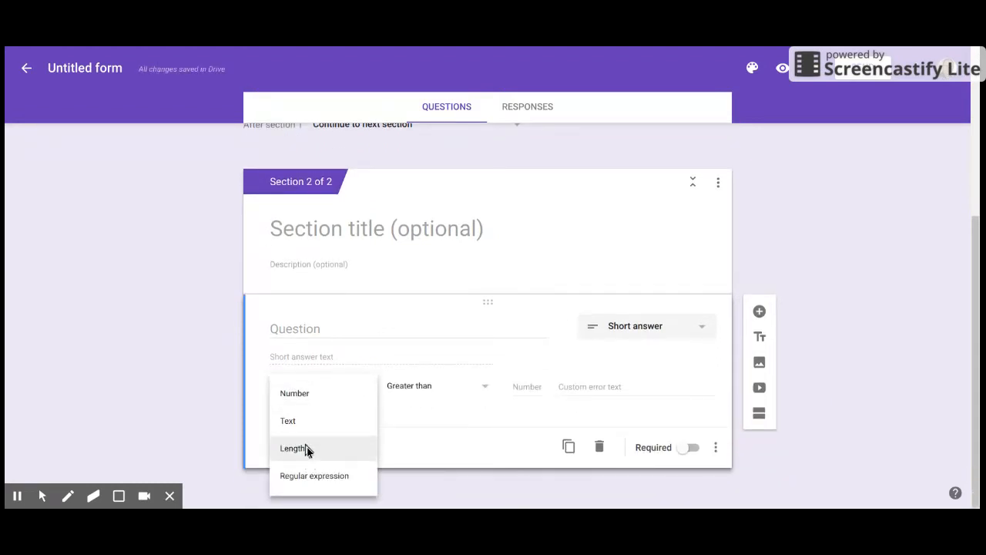
left_click(307, 480)
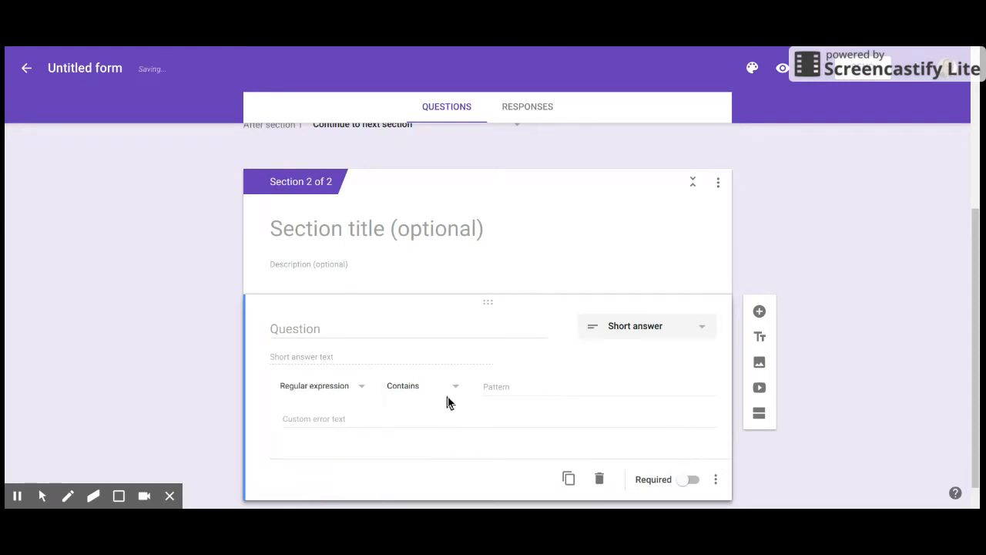
left_click(450, 395)
left_click(426, 458)
left_click(516, 390)
type("\"P")
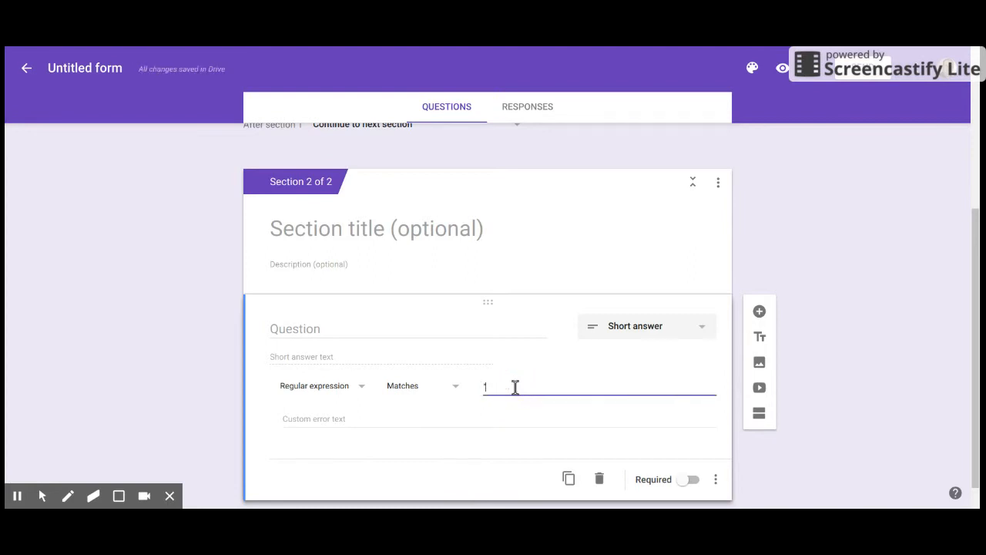
key("BackSpace")
key("BackSpace")
type("Password")
Step: Set the section 2 question's custom error text to "Error"
left_click(403, 418)
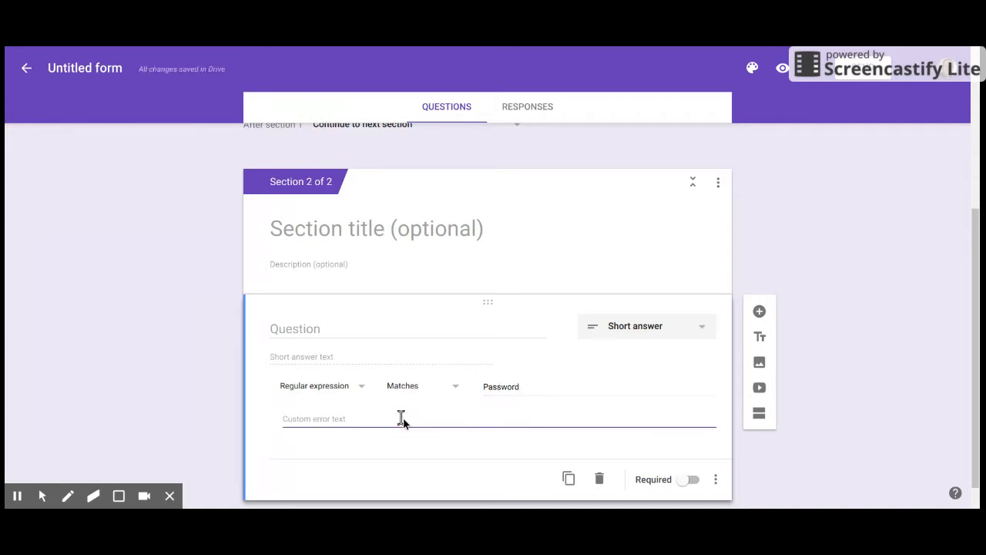
type("Error")
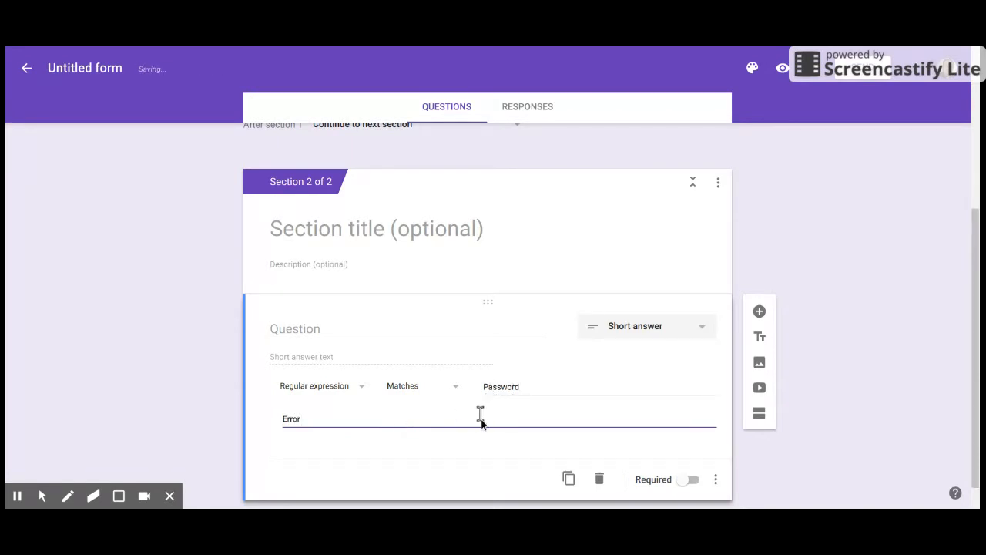
scroll(481, 420, "down", 1)
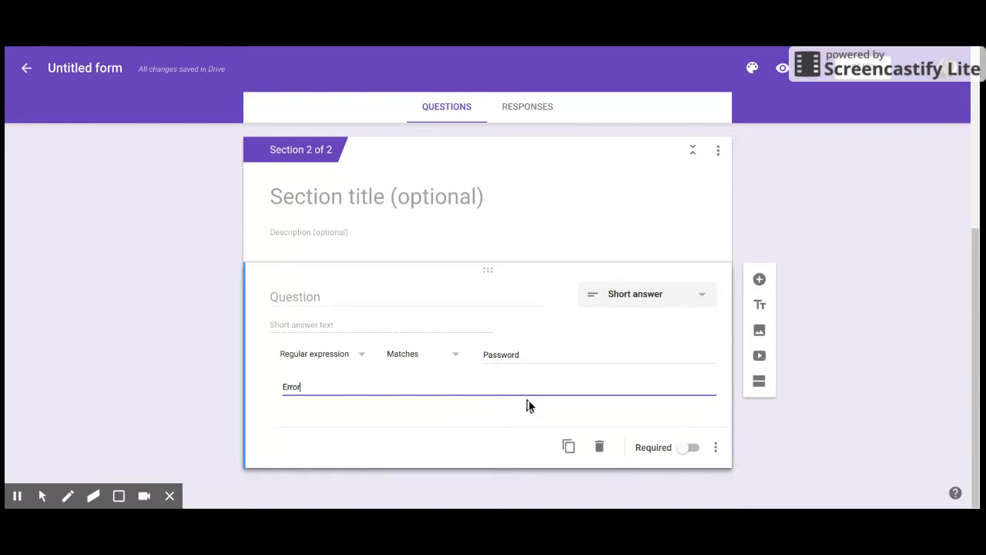
Step: Show the description for the section 2 question and fill it with "Capital Letter to start."
left_click(717, 449)
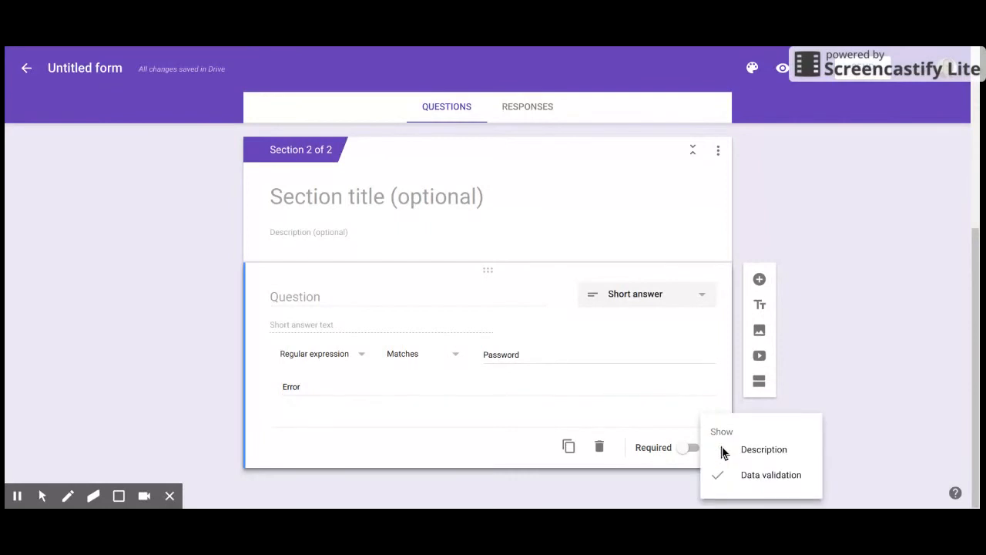
left_click(746, 455)
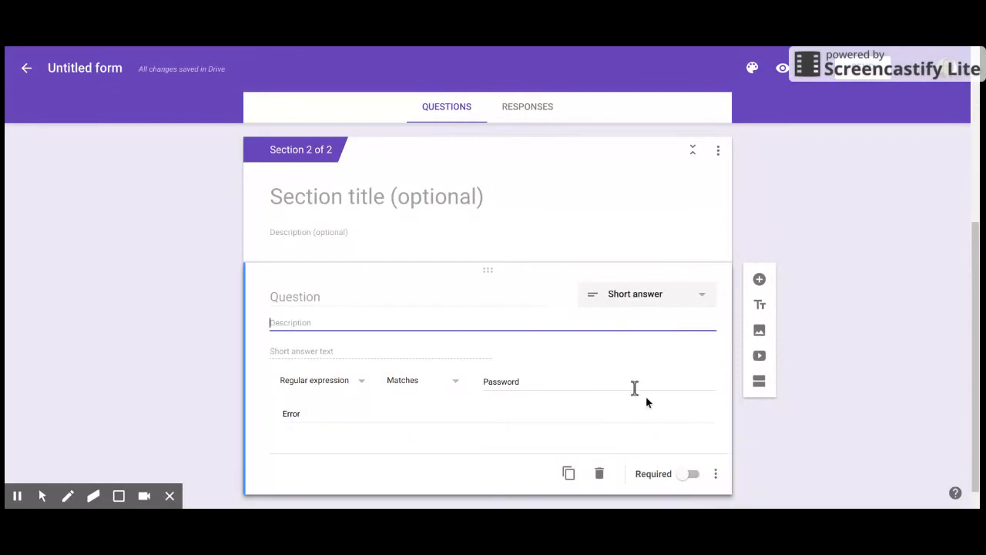
left_click(718, 477)
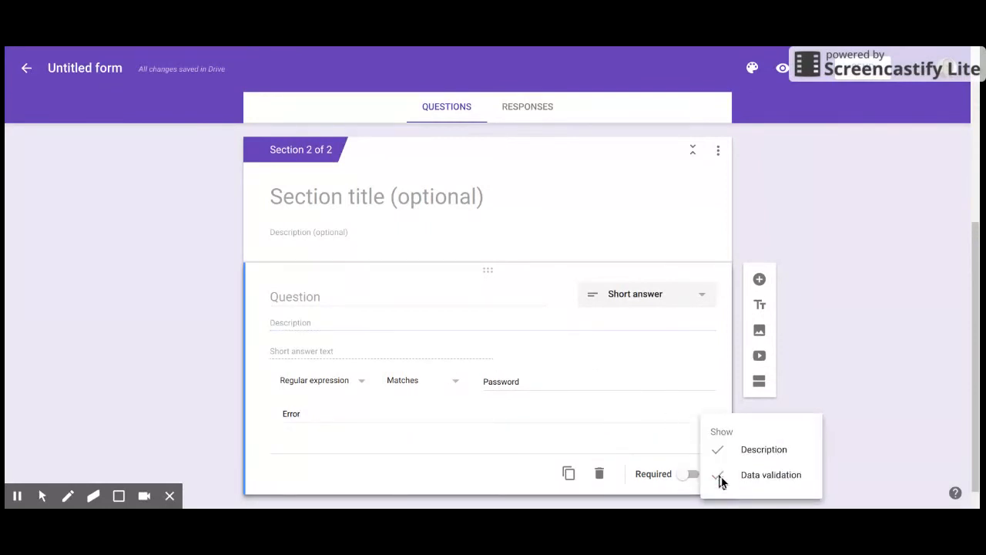
left_click(321, 319)
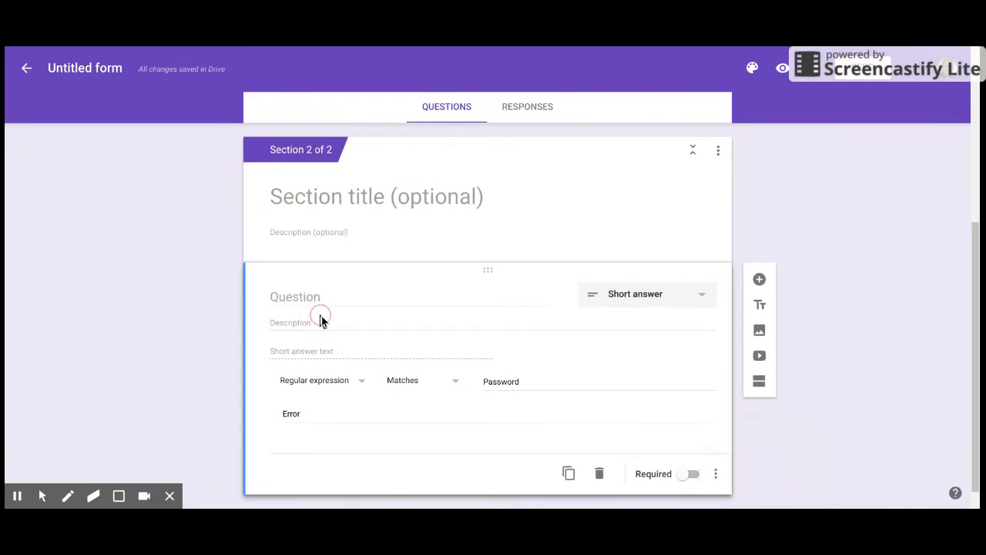
left_click(310, 321)
type("Capit")
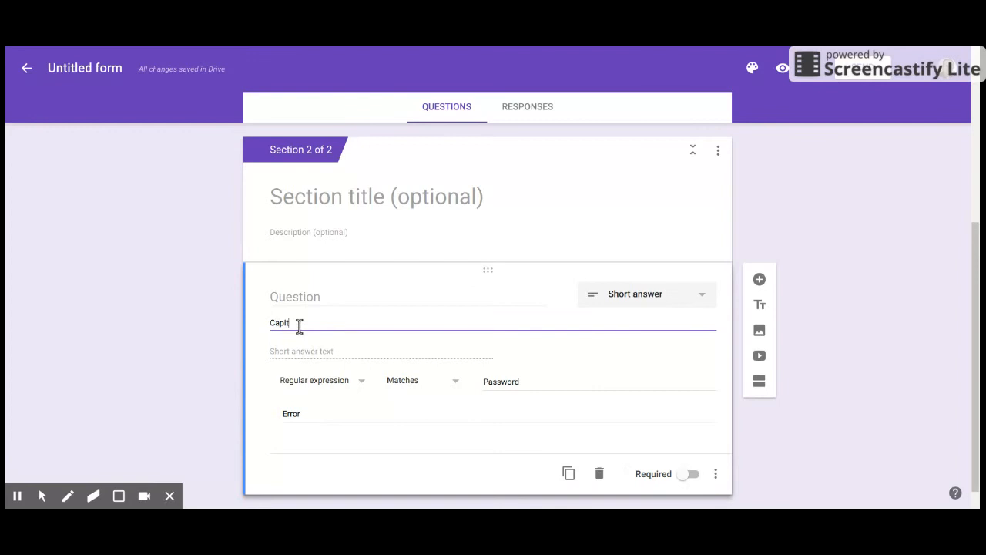
type("al Letter to start.")
Step: Title the section 2 question "What is the password."
left_click(314, 300)
type("What")
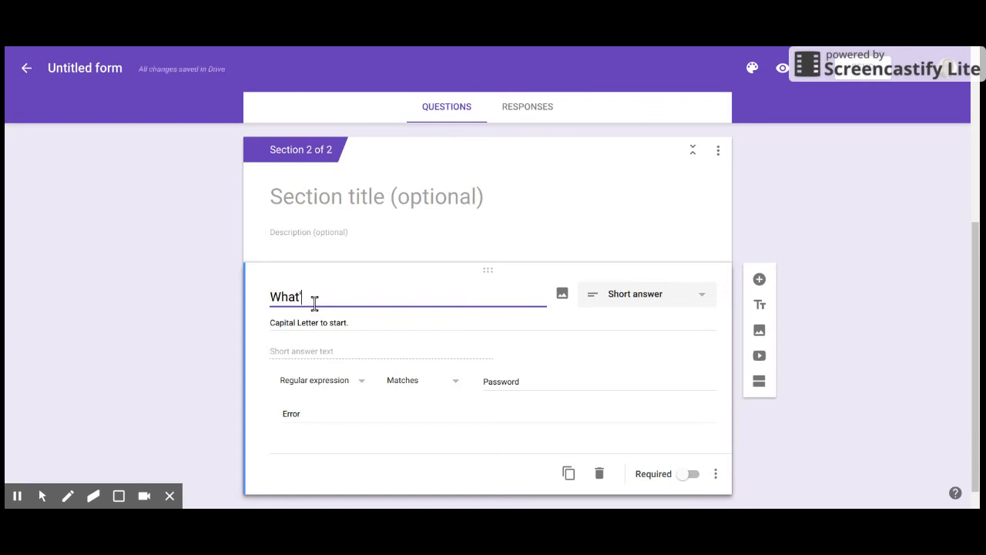
type(" is the password.")
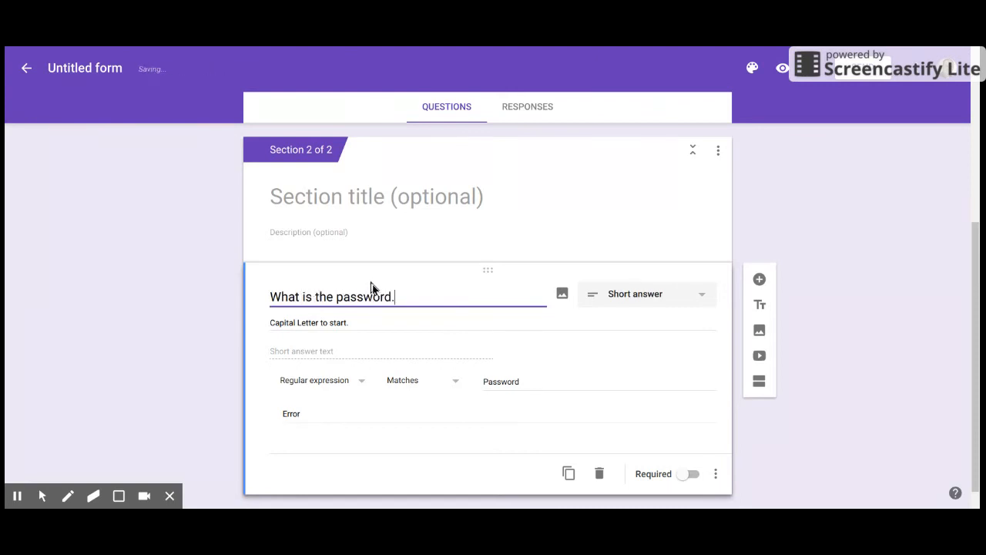
Step: Preview the form and start answering the first question to test its validation
left_click(783, 68)
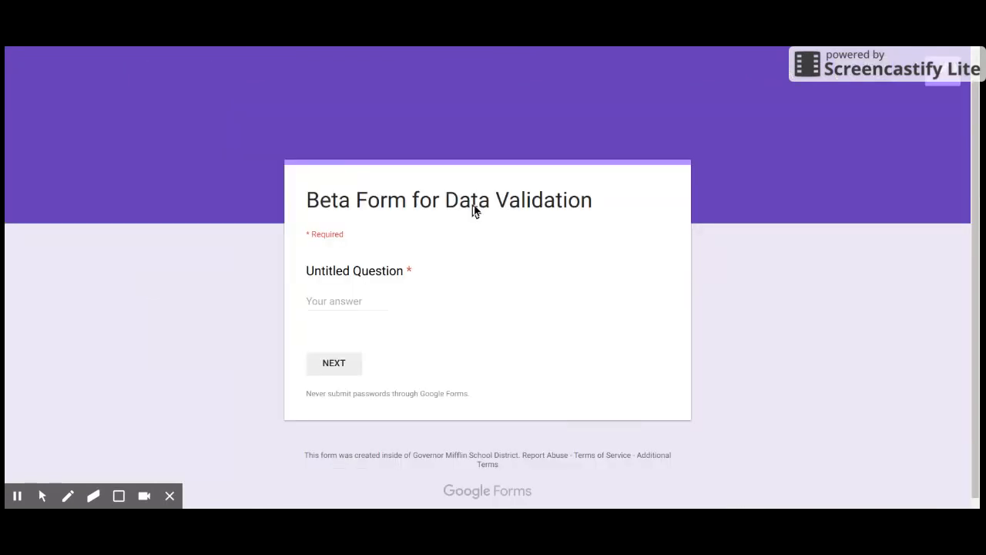
left_click(344, 301)
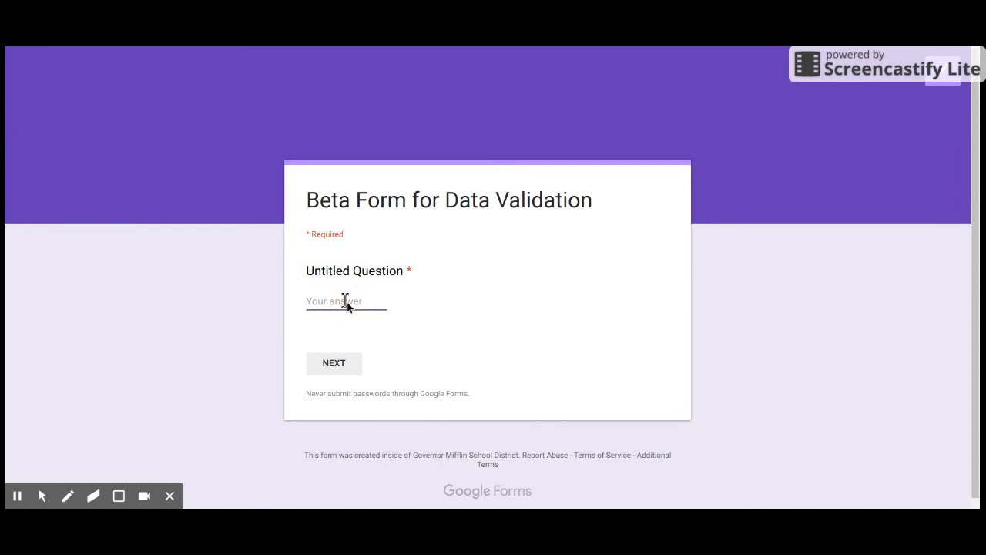